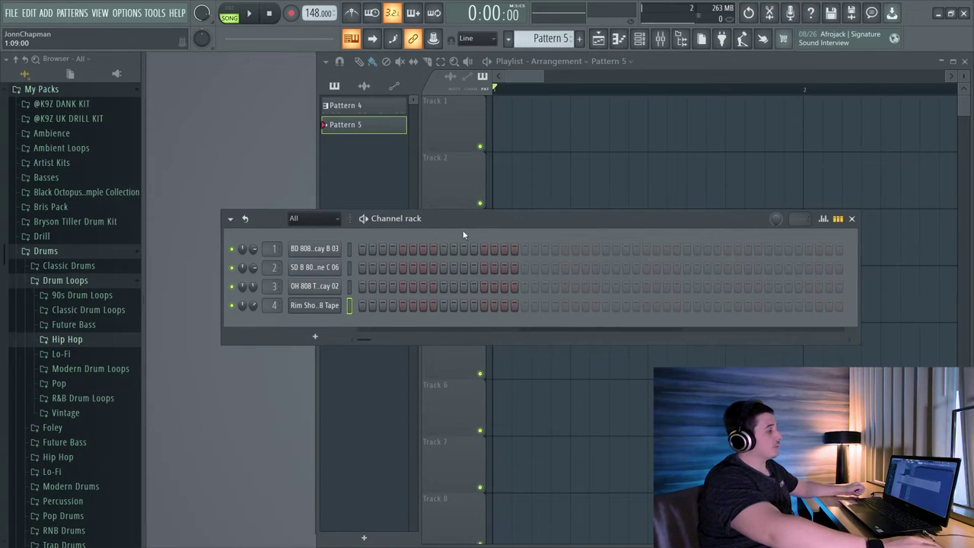
# Fill every even step of the OH 808 Tape Decay 02 channel in Pattern 5 and place the pattern at the start of Track 2.
pyautogui.moveTo(463, 235); pyautogui.dragTo(477, 214)
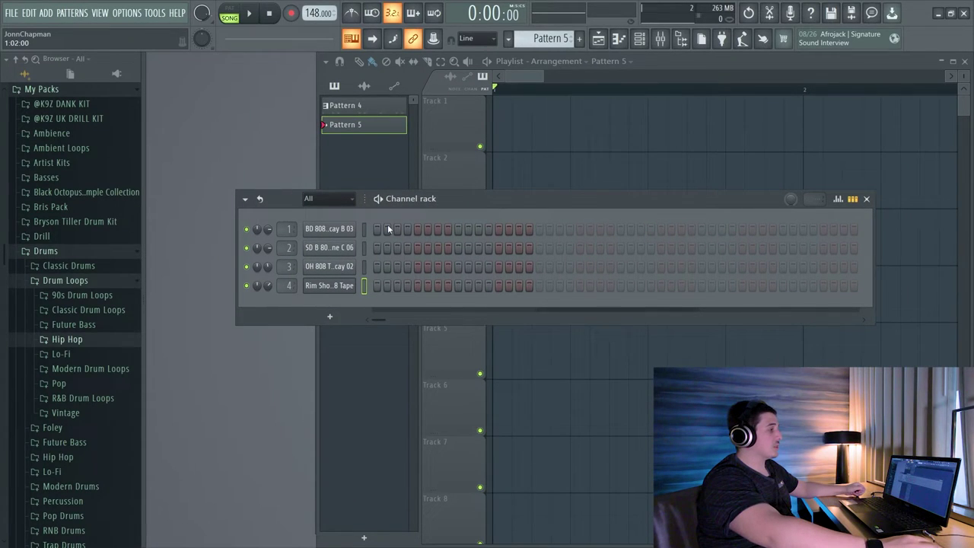
pyautogui.rightClick(408, 229)
pyautogui.rightClick(387, 229)
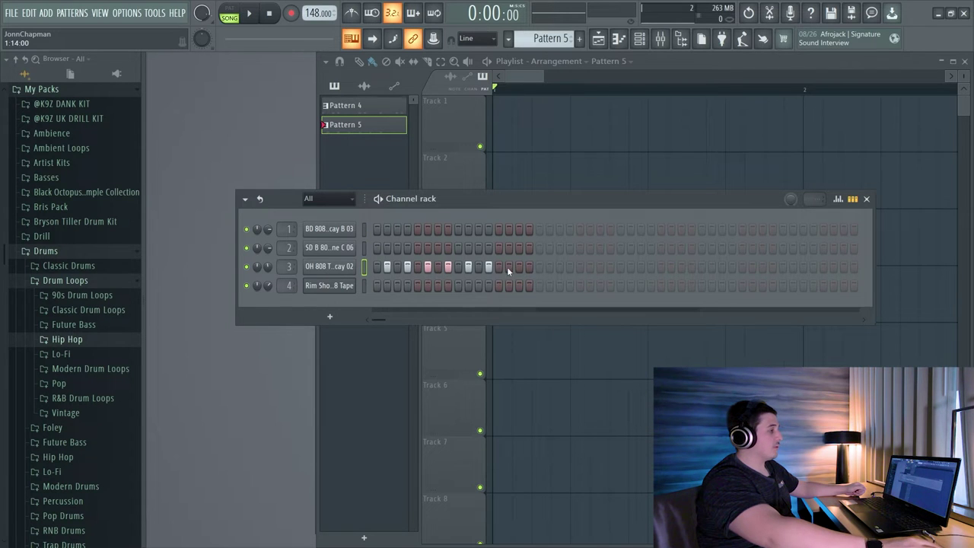
pyautogui.click(528, 266)
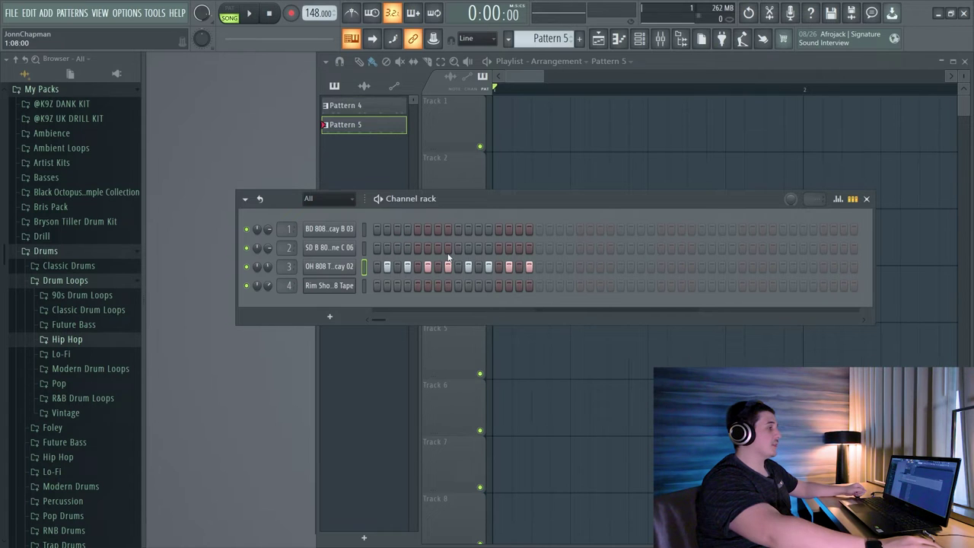
pyautogui.click(559, 172)
pyautogui.click(281, 203)
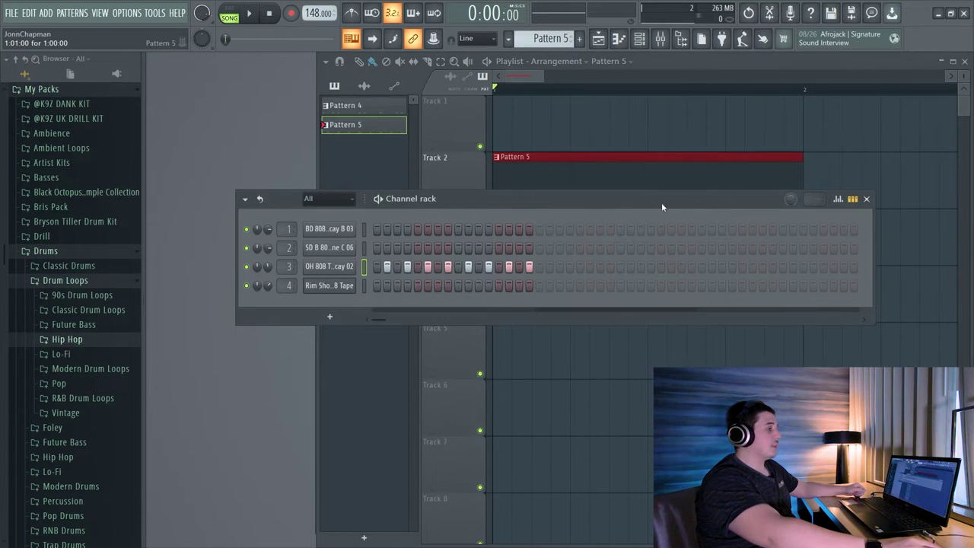
# Set the main swing to 100% and consolidate Track 2 into an audio clip.
pyautogui.moveTo(790, 199); pyautogui.dragTo(790, 168)
pyautogui.moveTo(727, 202); pyautogui.dragTo(726, 223)
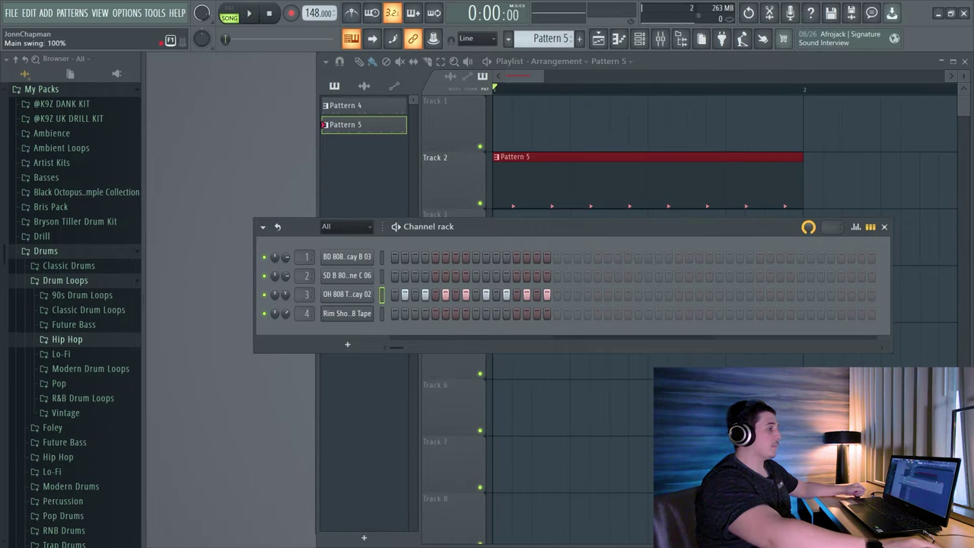
pyautogui.rightClick(449, 154)
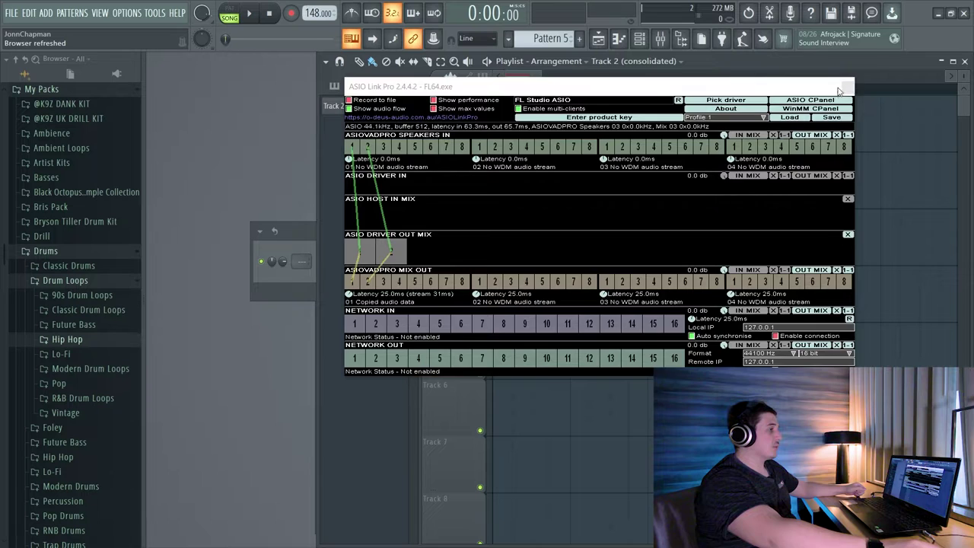
pyautogui.click(844, 87)
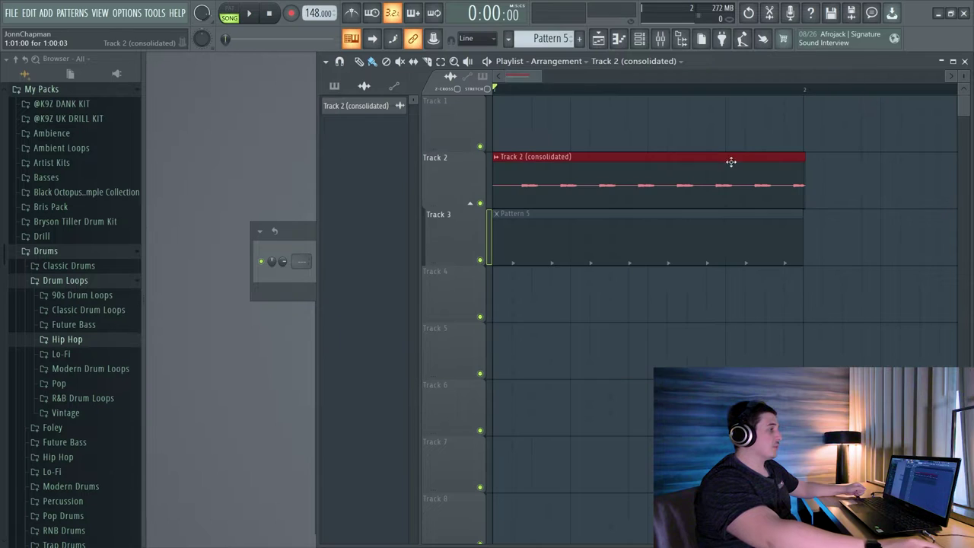
# Replace the OH 808 Tape Decay 02 hits in Pattern 5 with hits on every odd step.
pyautogui.moveTo(527, 253); pyautogui.dragTo(507, 263)
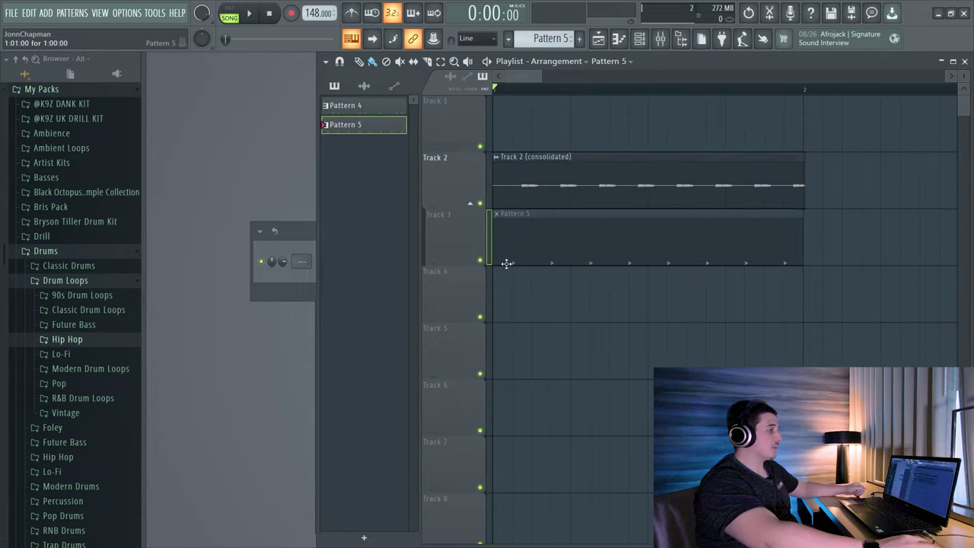
pyautogui.click(308, 235)
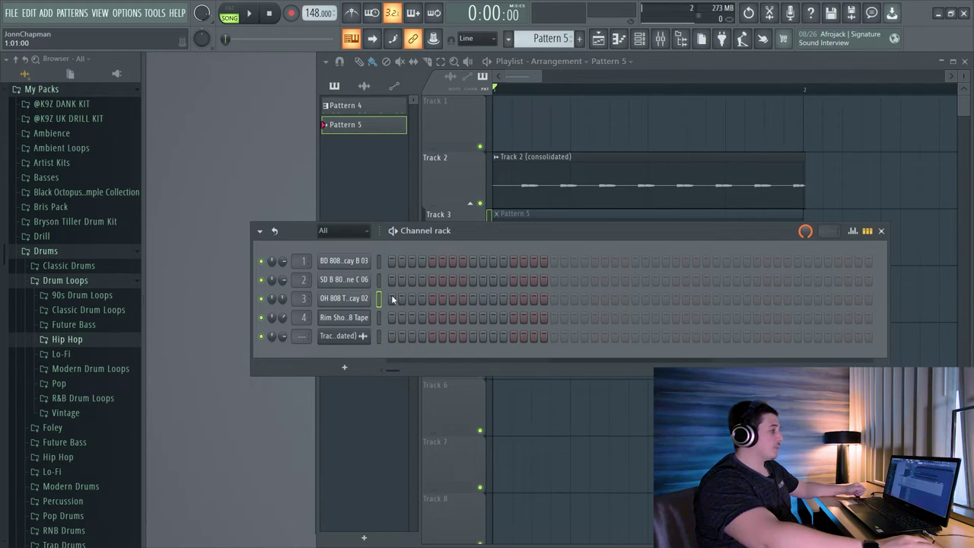
pyautogui.rightClick(392, 299)
pyautogui.click(511, 335)
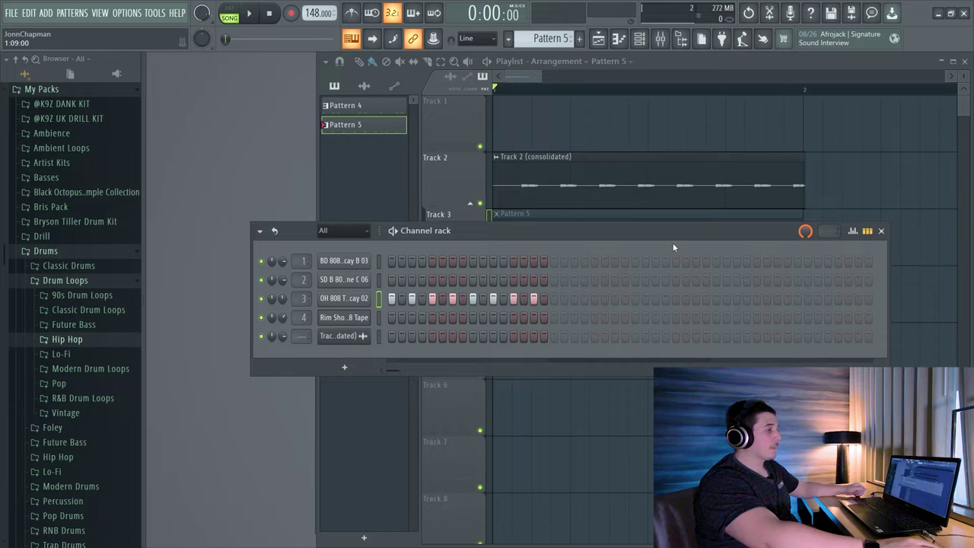
pyautogui.moveTo(620, 233); pyautogui.dragTo(629, 292)
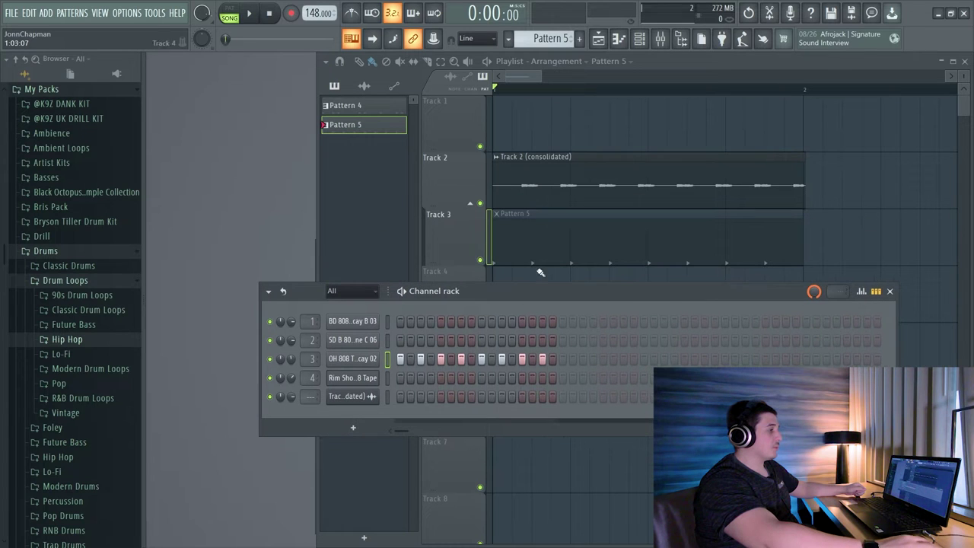
# Consolidate the Pattern 5 clip on Track 3 into an audio clip.
pyautogui.click(470, 242)
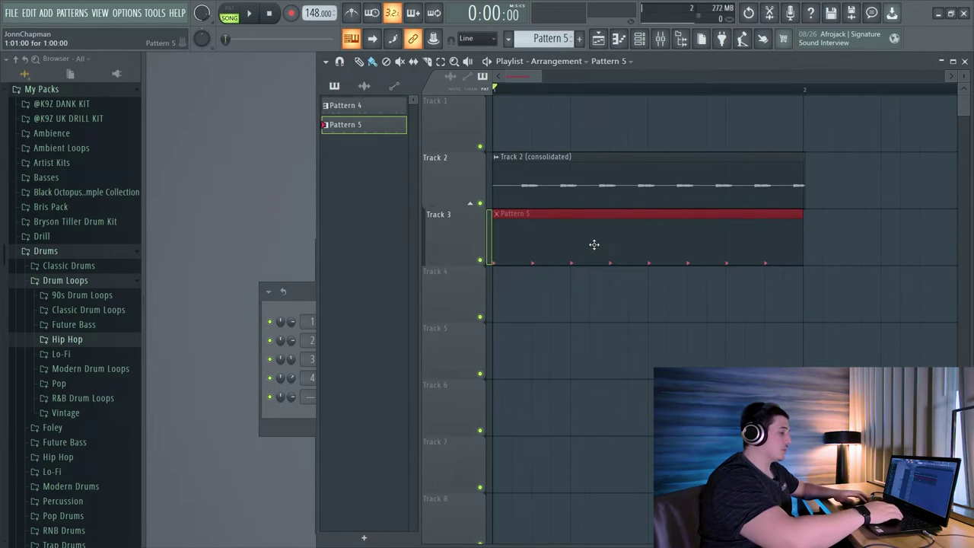
pyautogui.hotkey('ctrl', 'alt', 'c')
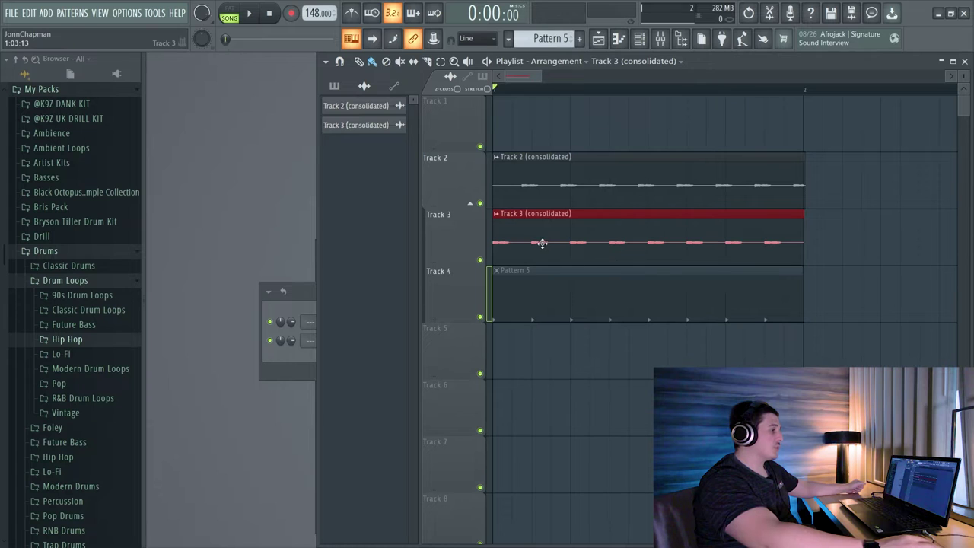
pyautogui.moveTo(528, 300); pyautogui.dragTo(526, 338)
pyautogui.moveTo(517, 260); pyautogui.dragTo(517, 203)
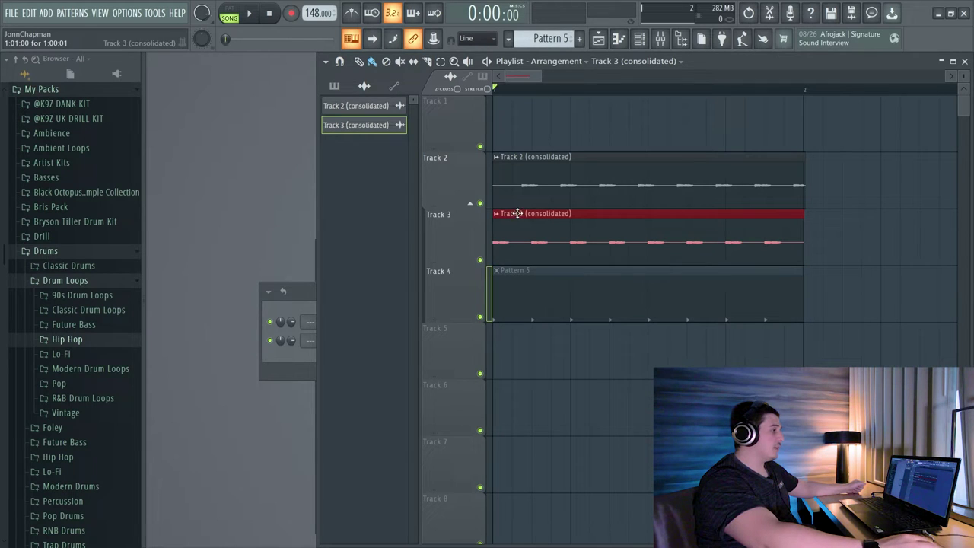
# Show all channels, return the OH 808 Tape Decay 02 hits to the even steps and lower the main swing.
pyautogui.click(305, 293)
pyautogui.click(372, 292)
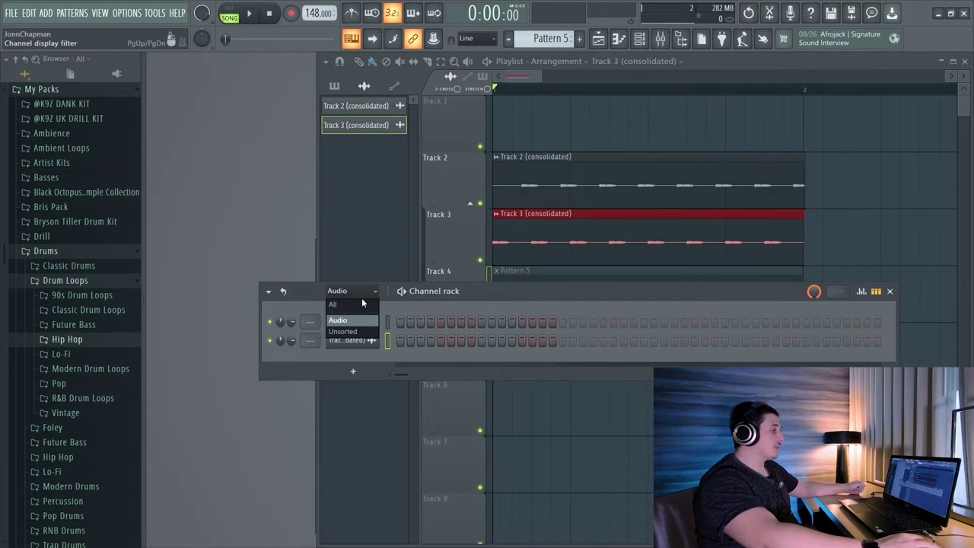
pyautogui.click(347, 303)
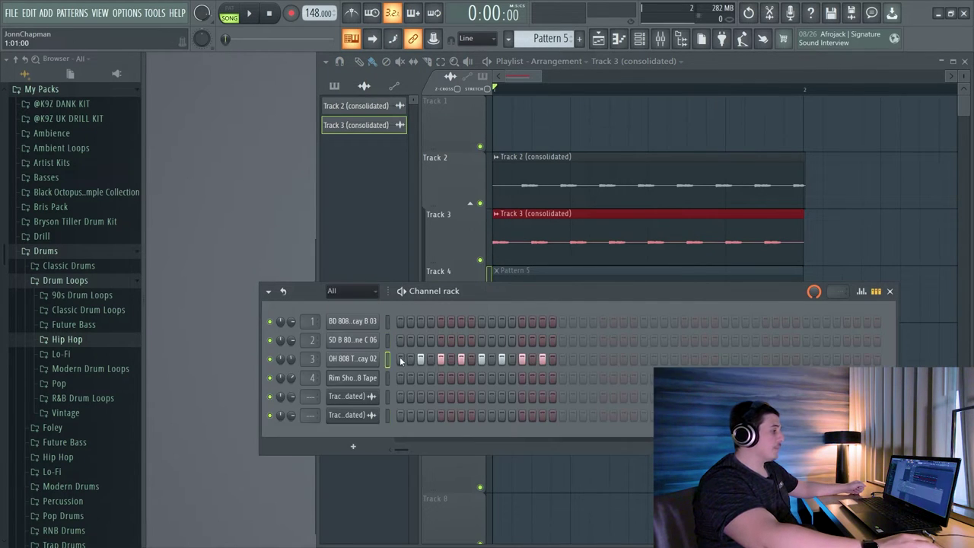
pyautogui.click(454, 359)
pyautogui.rightClick(459, 359)
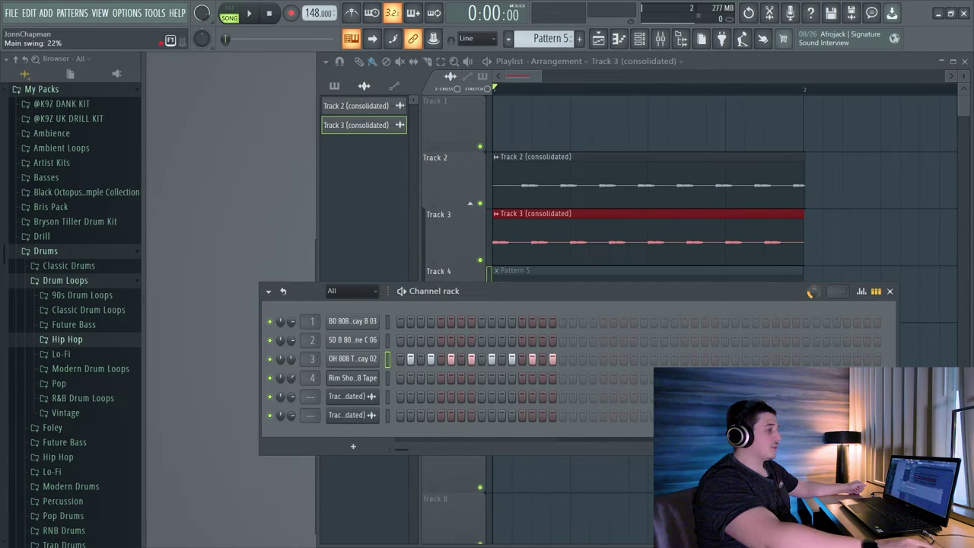
# Move the Track 3 (consolidated) clip to Track 1 and consolidate the Pattern 5 clip on Track 4 into audio.
pyautogui.moveTo(531, 238); pyautogui.dragTo(508, 106)
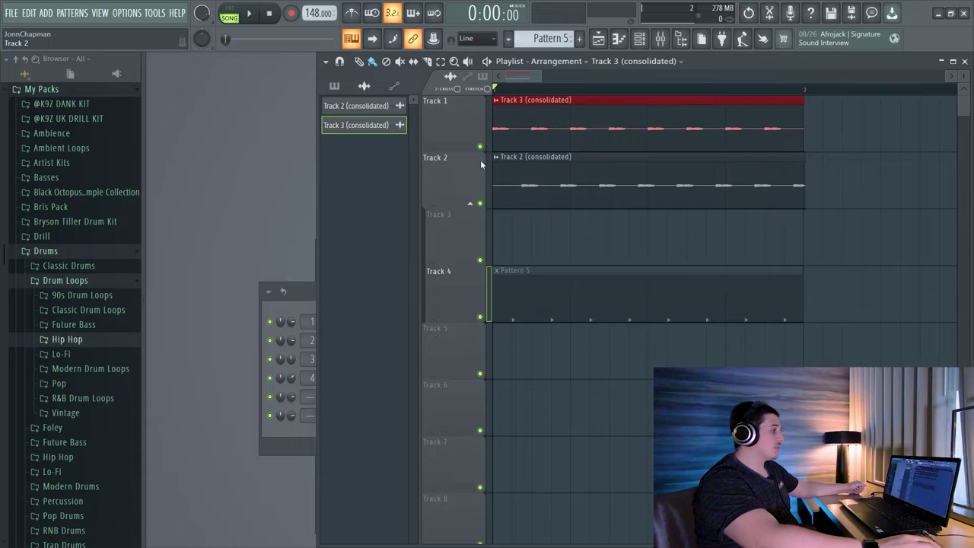
pyautogui.moveTo(677, 350); pyautogui.dragTo(591, 287)
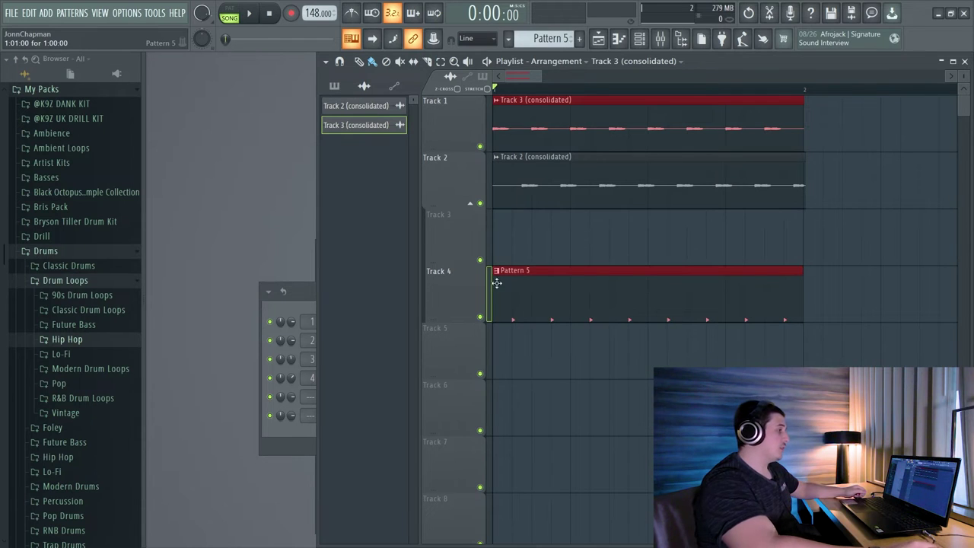
pyautogui.hotkey('ctrl', 'alt', 'c')
pyautogui.click(847, 88)
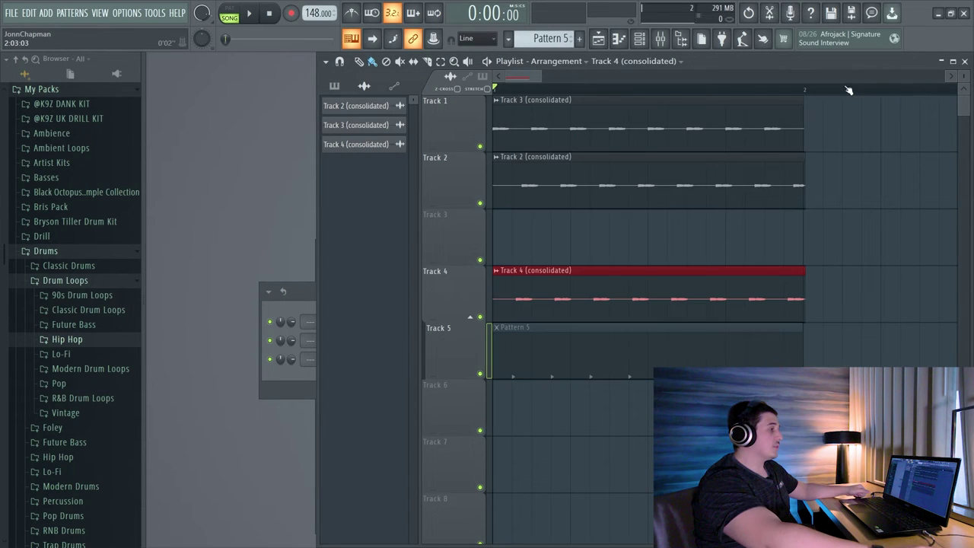
# Move the Track 4 (consolidated) clip up to Track 3 and the Pattern 5 clip up to Track 4.
pyautogui.moveTo(561, 259); pyautogui.dragTo(553, 167)
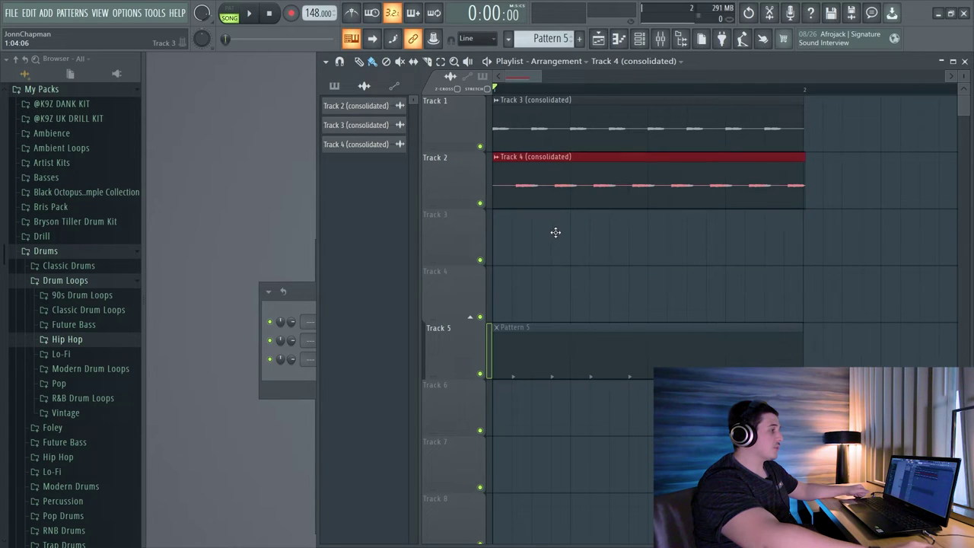
pyautogui.moveTo(555, 232); pyautogui.dragTo(557, 258)
pyautogui.moveTo(555, 337); pyautogui.dragTo(554, 283)
# Reset the main swing to 0% and switch to Pattern 4 with the Unsorted channel group shown.
pyautogui.click(312, 297)
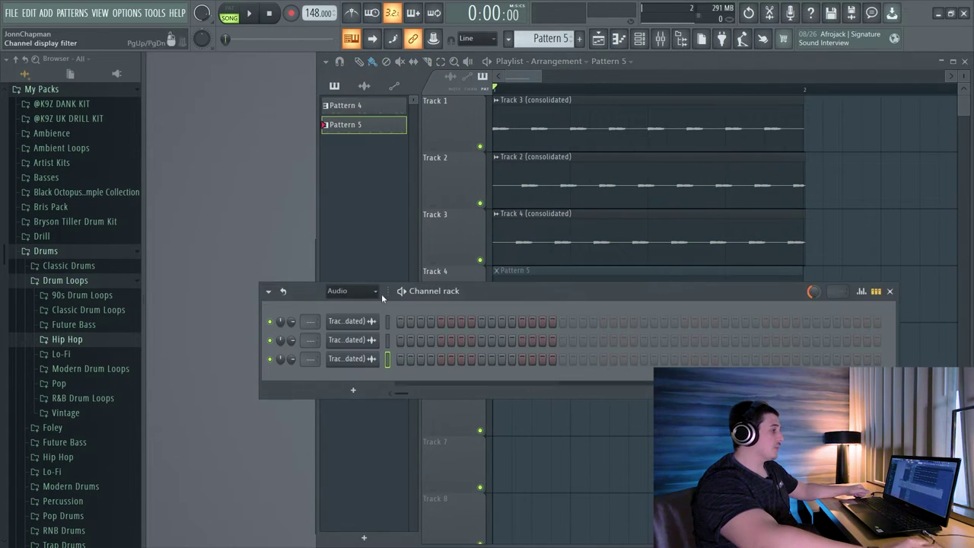
pyautogui.moveTo(381, 293); pyautogui.dragTo(771, 242)
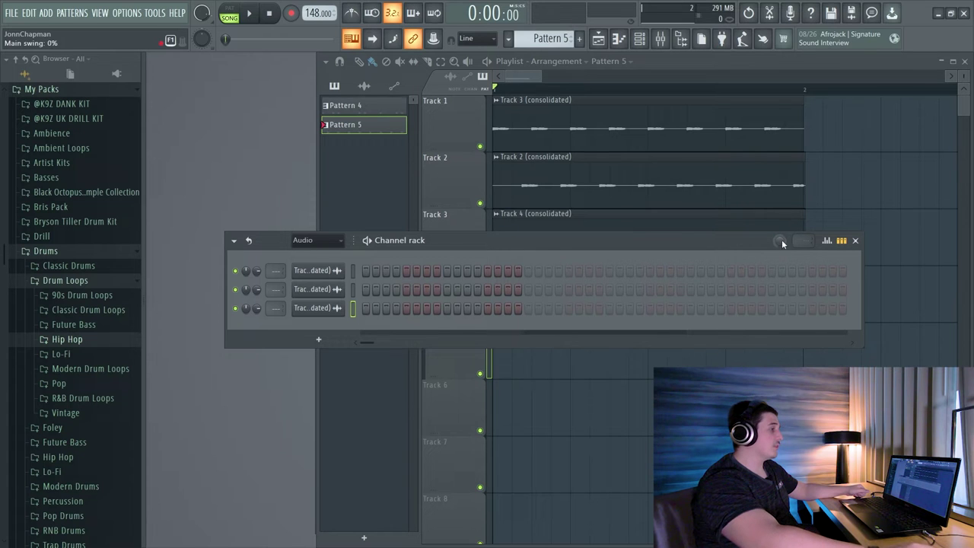
pyautogui.scroll(1, 544, 39)
pyautogui.moveTo(511, 248); pyautogui.dragTo(501, 183)
pyautogui.moveTo(696, 177); pyautogui.dragTo(693, 208)
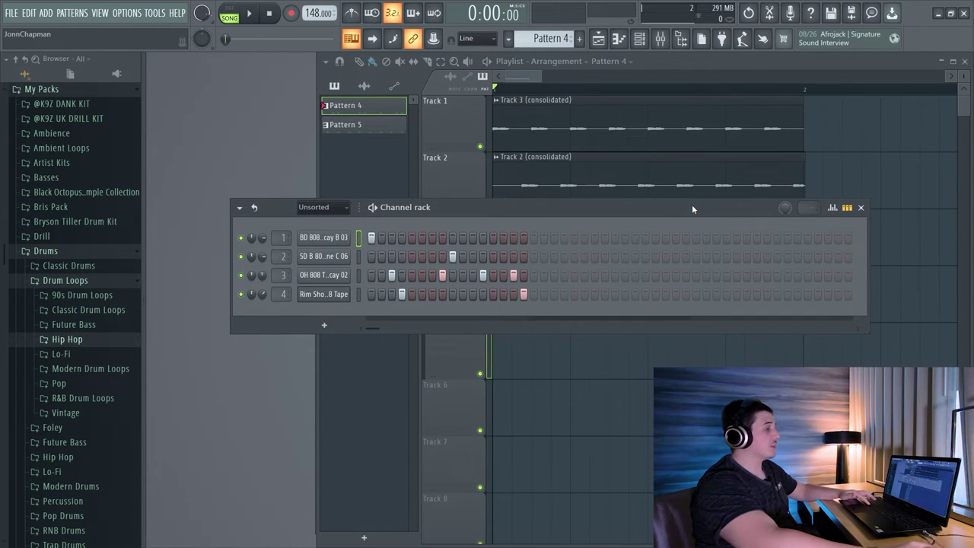
# Play Pattern 4 on Track 1, raise the main swing to 100% and audition the swung beat.
pyautogui.press('space')
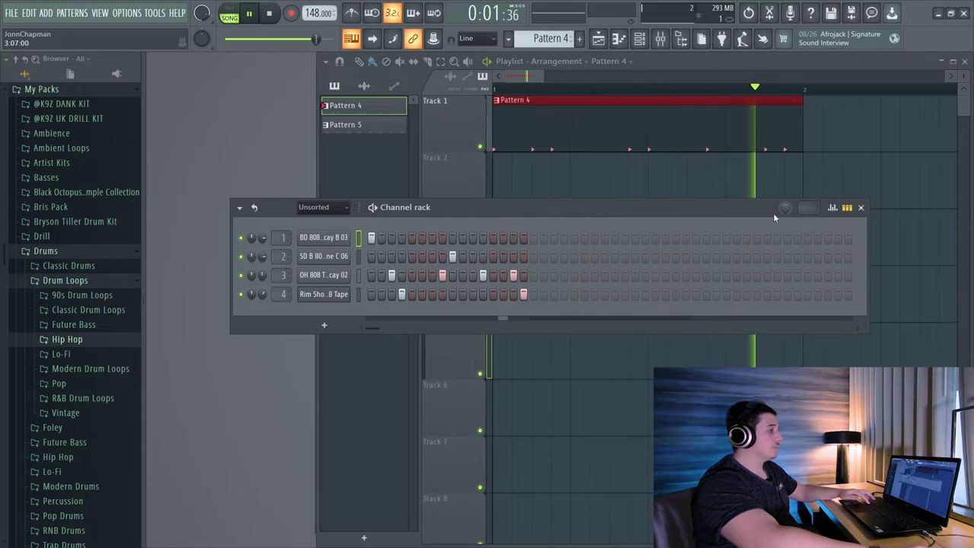
pyautogui.moveTo(784, 208); pyautogui.dragTo(783, 147)
pyautogui.press('space')
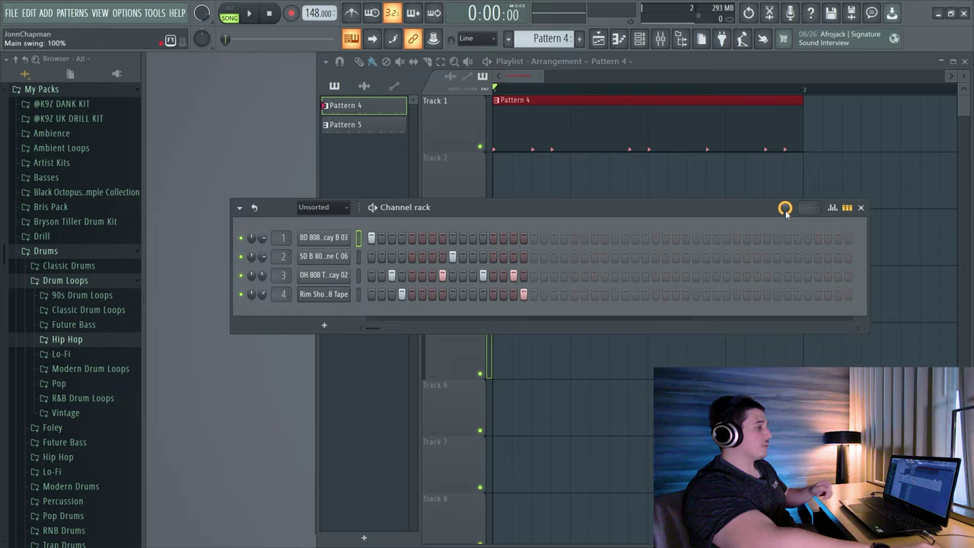
pyautogui.press('space')
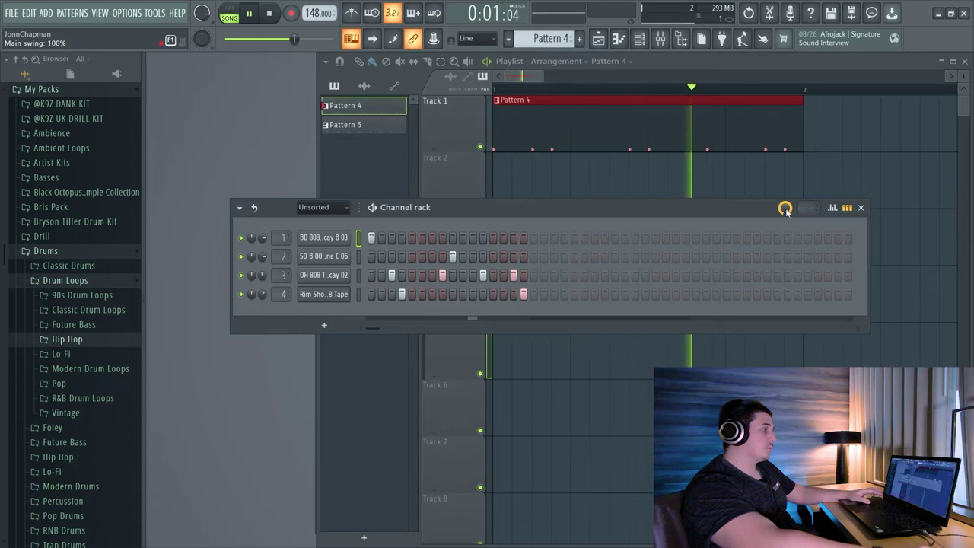
pyautogui.press('space')
# Open the channel settings of Rim Shot A 808 Tape and turn its swing mix down to the minimum.
pyautogui.moveTo(691, 213); pyautogui.dragTo(707, 204)
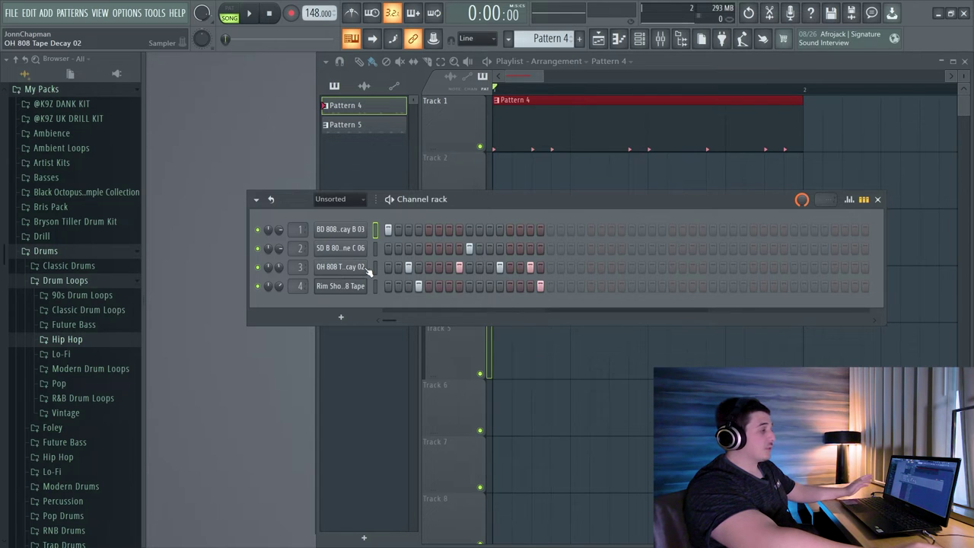
pyautogui.click(343, 286)
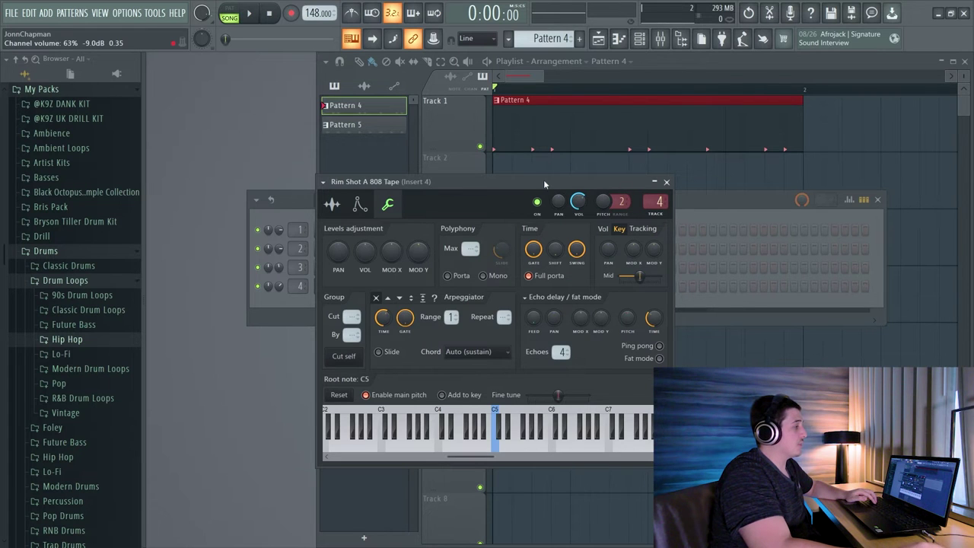
pyautogui.moveTo(544, 183); pyautogui.dragTo(639, 181)
pyautogui.moveTo(670, 247); pyautogui.dragTo(670, 232)
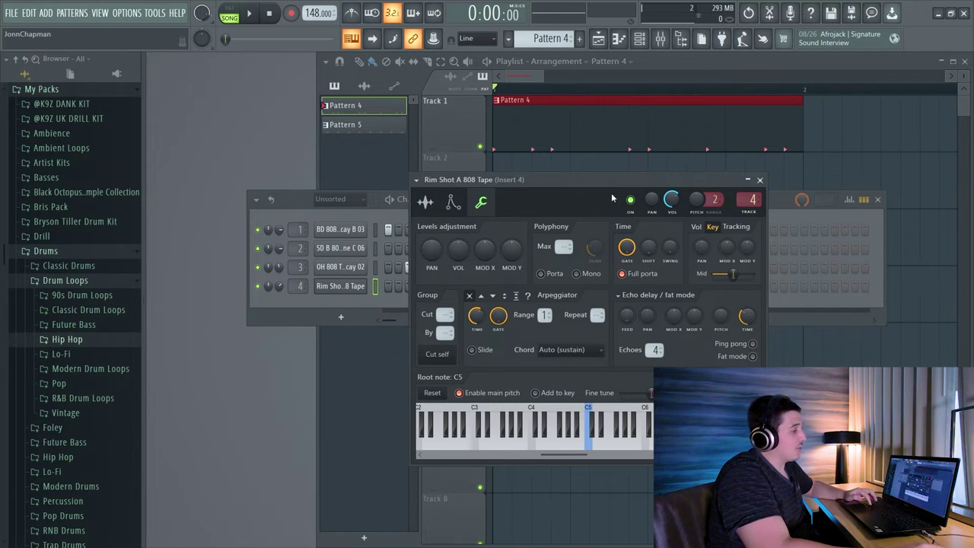
pyautogui.moveTo(612, 184); pyautogui.dragTo(779, 190)
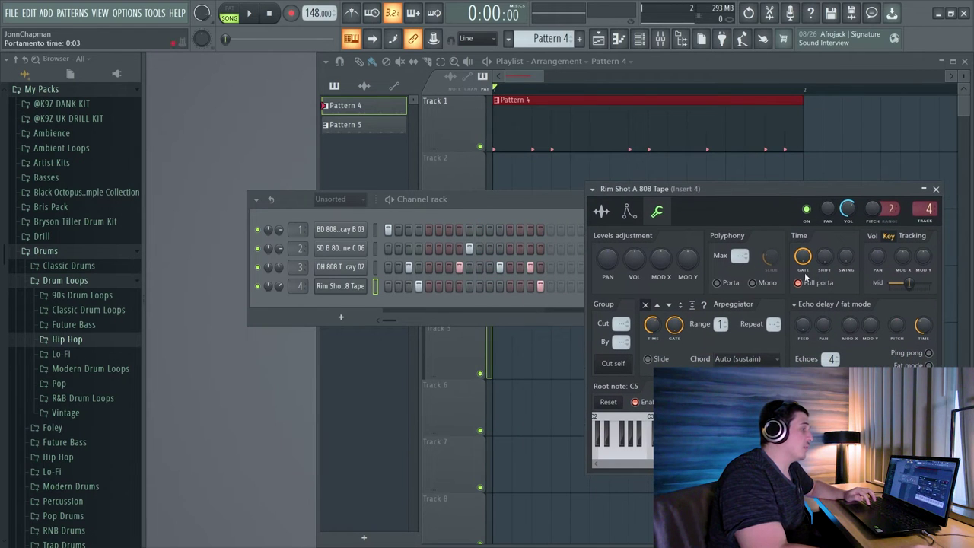
# Play the pattern and fine-tune the rim shot channel's swing mix by ear.
pyautogui.press('space')
pyautogui.moveTo(845, 261)
pyautogui.mouseDown()
pyautogui.moveTo(846, 241)
pyautogui.moveTo(845, 251)
pyautogui.mouseUp()
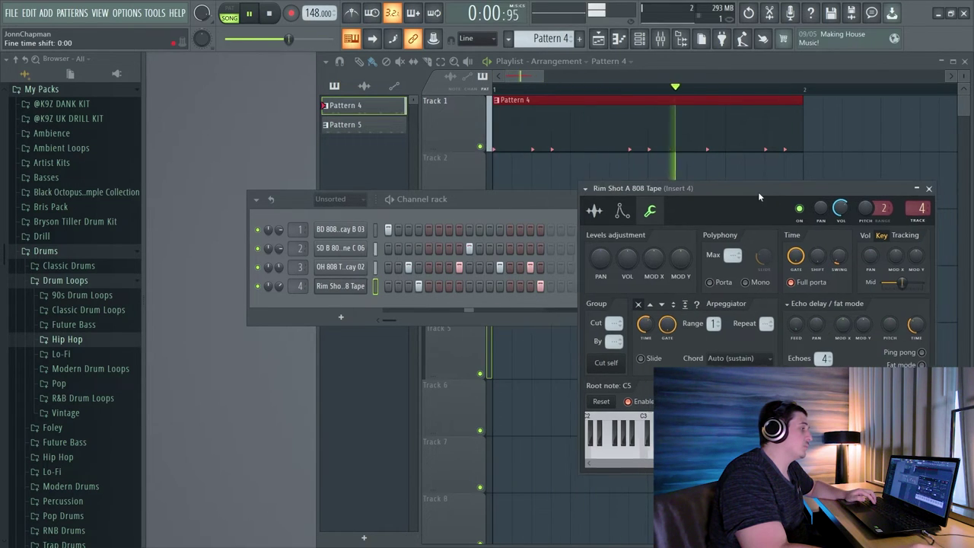
pyautogui.moveTo(758, 190); pyautogui.dragTo(708, 211)
# Open the channel settings of OH 808 Tape Decay 02 and lower its swing mix to about 38% while the pattern plays.
pyautogui.click(530, 200)
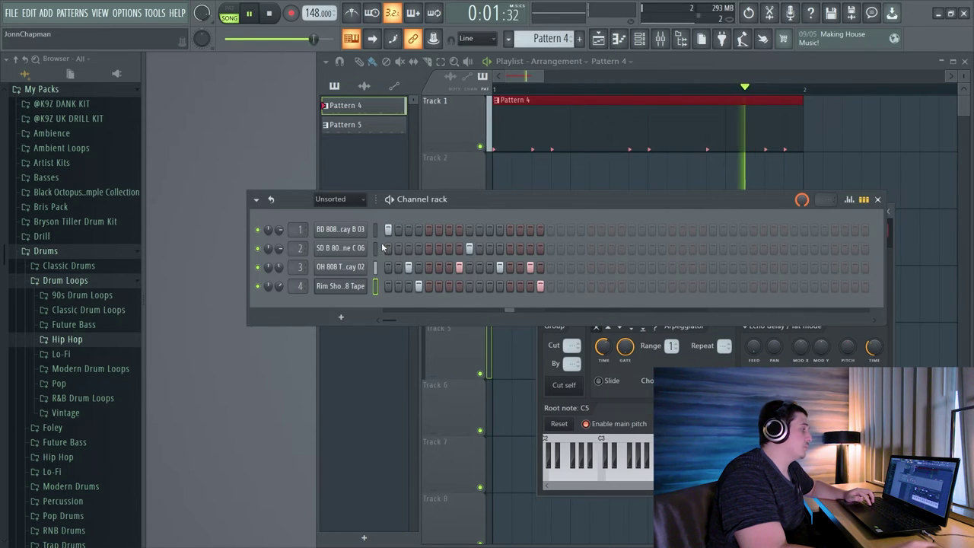
pyautogui.click(352, 270)
pyautogui.press('space')
pyautogui.moveTo(525, 256); pyautogui.dragTo(596, 202)
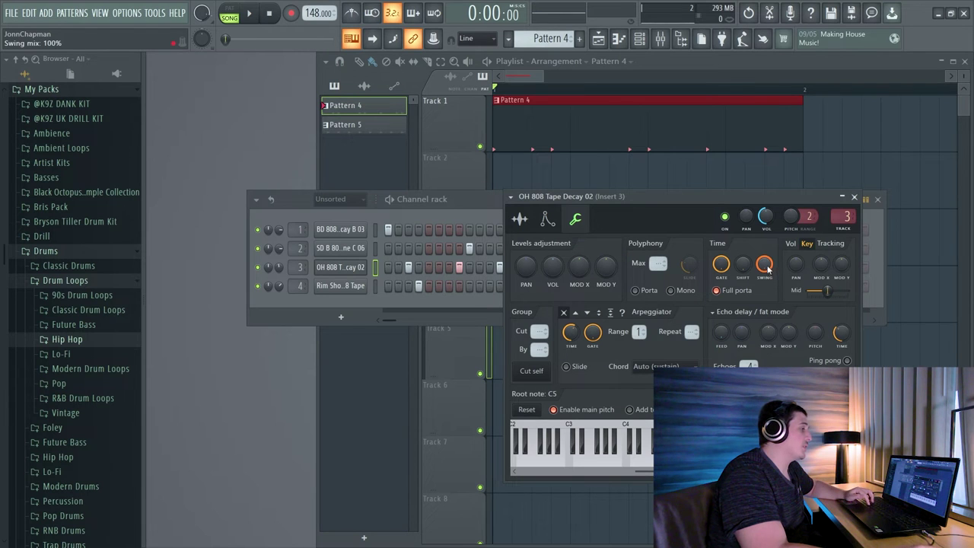
pyautogui.press('space')
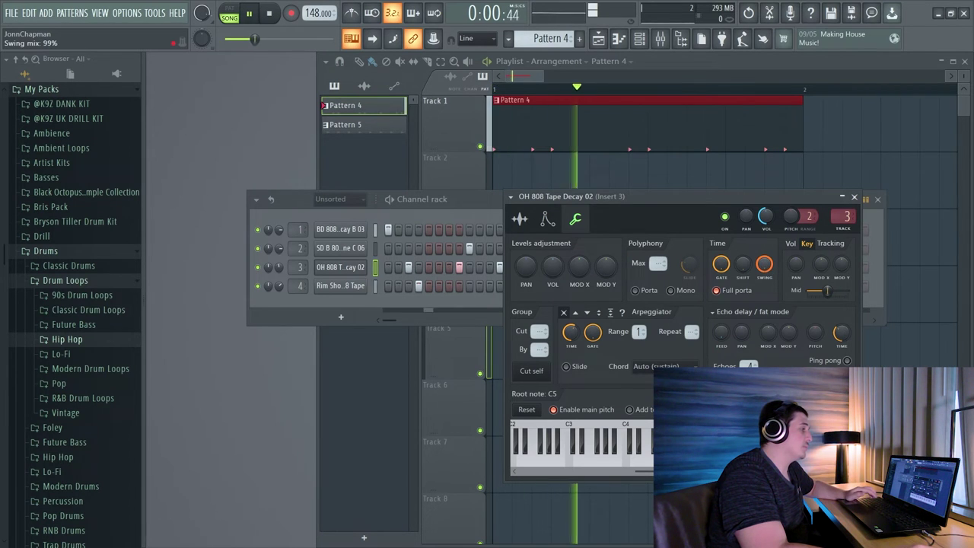
pyautogui.moveTo(764, 266); pyautogui.dragTo(765, 311)
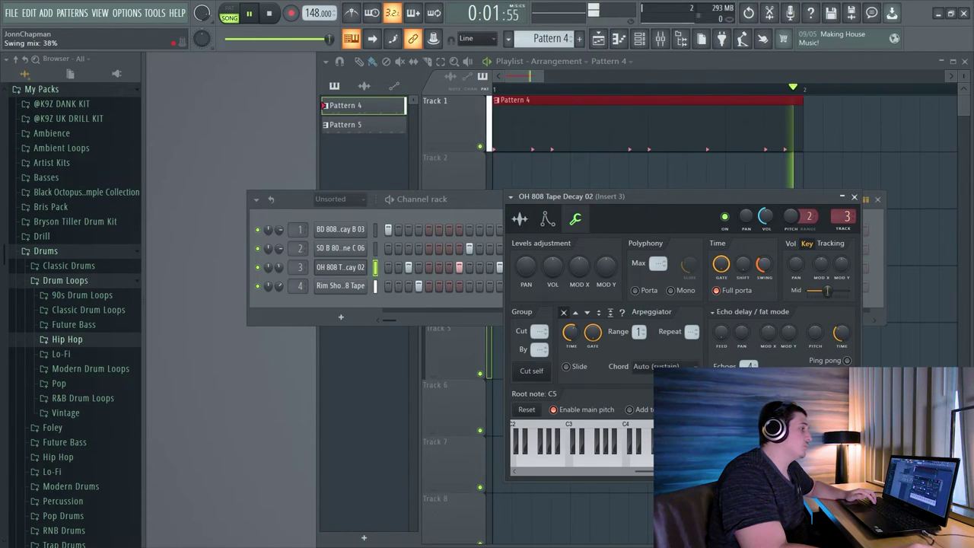
pyautogui.moveTo(671, 198); pyautogui.dragTo(596, 219)
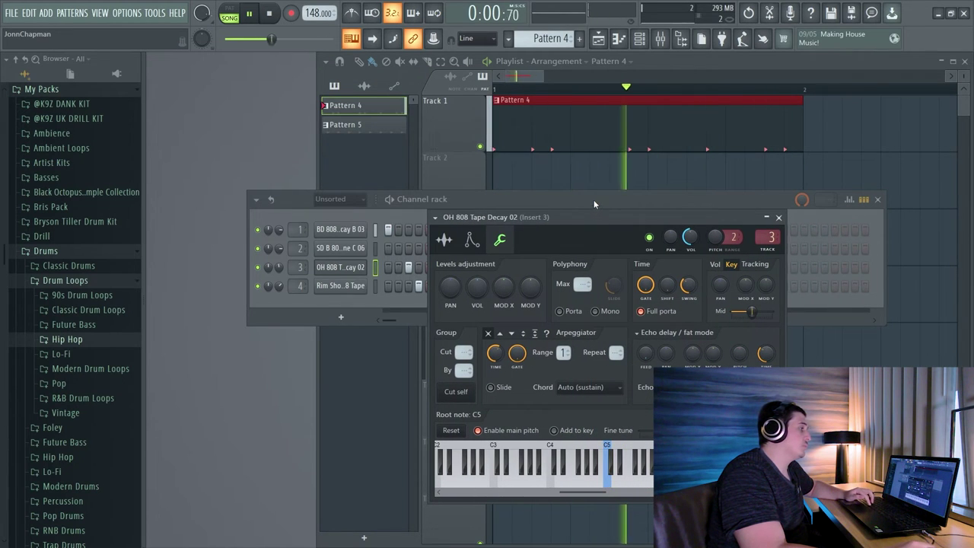
# Stop playback, consolidate Track 1 to an audio clip and close the ASIO Link Pro window.
pyautogui.press('space')
pyautogui.rightClick(474, 98)
pyautogui.moveTo(533, 297)
pyautogui.click(589, 300)
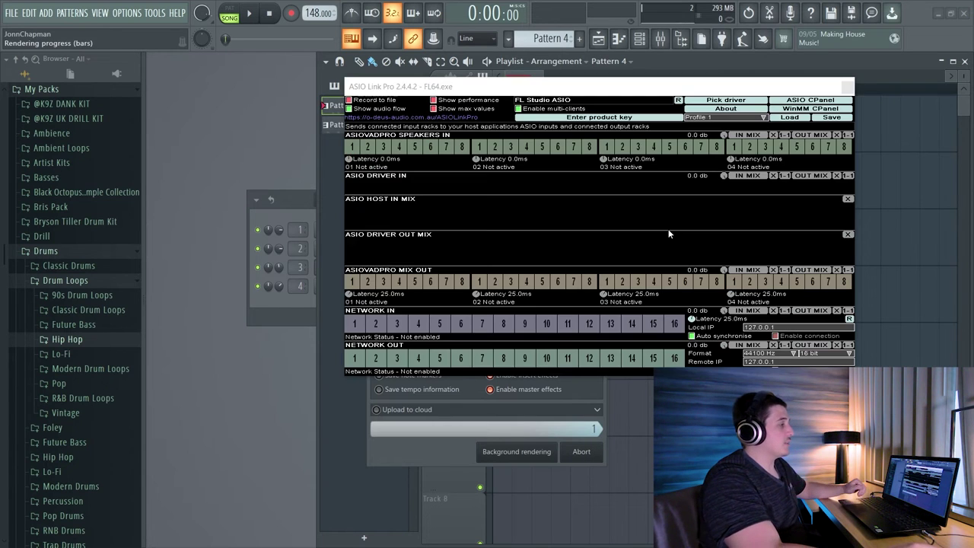
pyautogui.moveTo(845, 80); pyautogui.dragTo(850, 208)
pyautogui.click(852, 214)
# Enlarge the consolidated Track 1 waveform in the playlist and examine the timing of its swung drum hits.
pyautogui.keyDown('ctrl'); pyautogui.scroll(2, 738, 195); pyautogui.keyUp('ctrl')
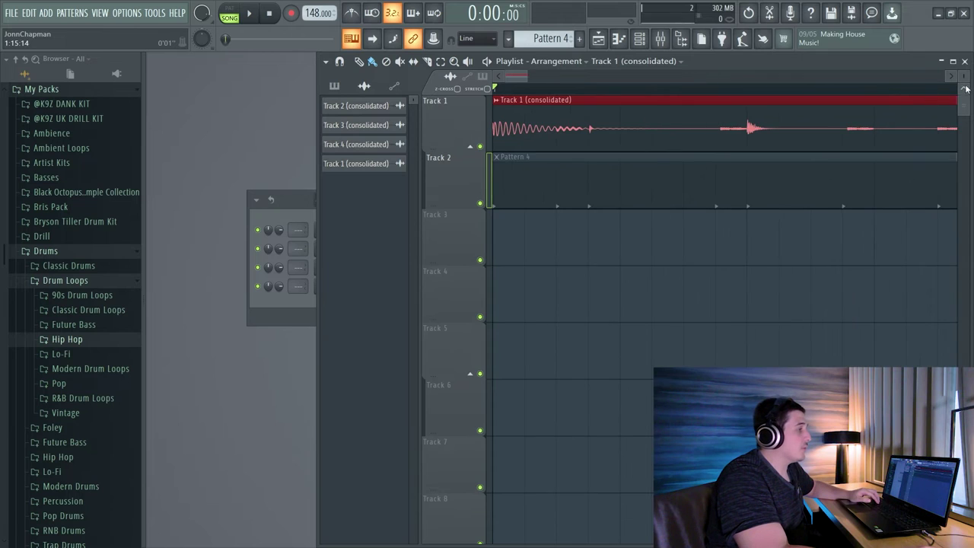
pyautogui.keyDown('alt'); pyautogui.scroll(4, 738, 195); pyautogui.keyUp('alt')
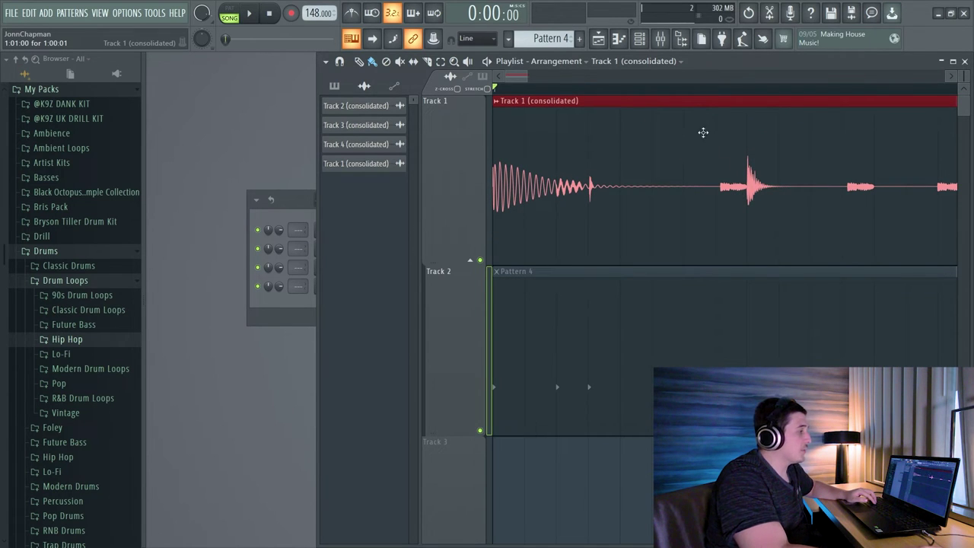
pyautogui.moveTo(525, 79)
pyautogui.mouseDown()
pyautogui.moveTo(537, 81)
pyautogui.moveTo(515, 80)
pyautogui.mouseUp()
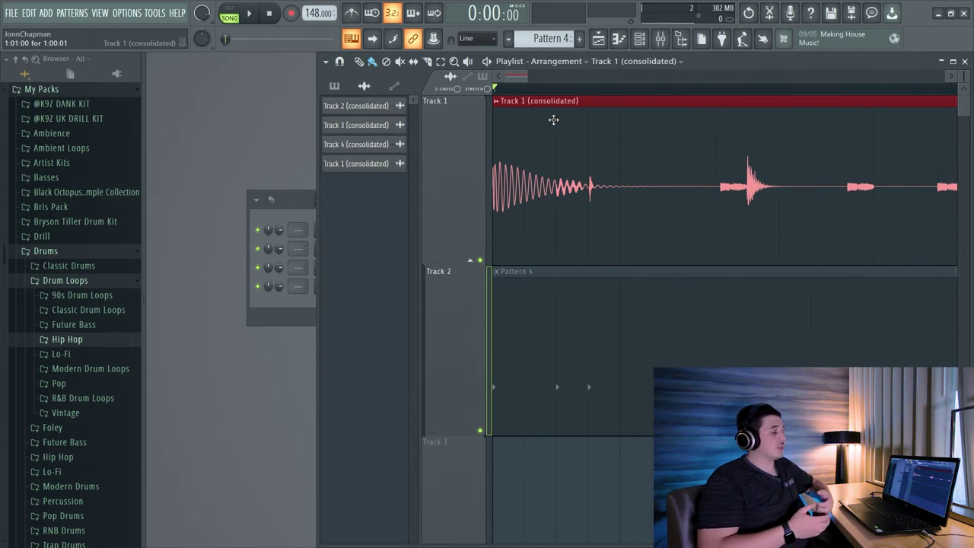